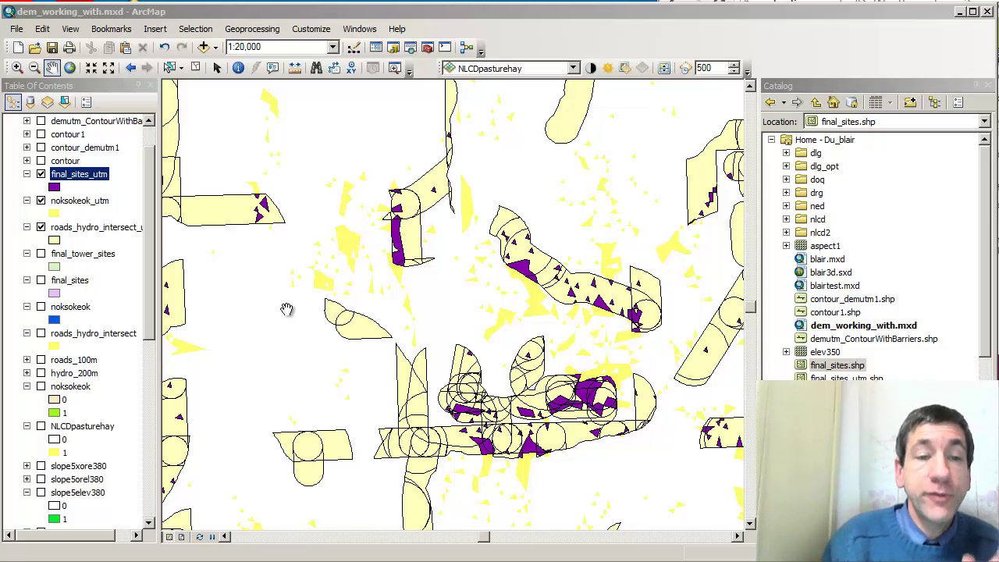
# Turn on the hillshade1 layer plus the hydrography and the roads and trails layers on the map.
pyautogui.click(151, 382)
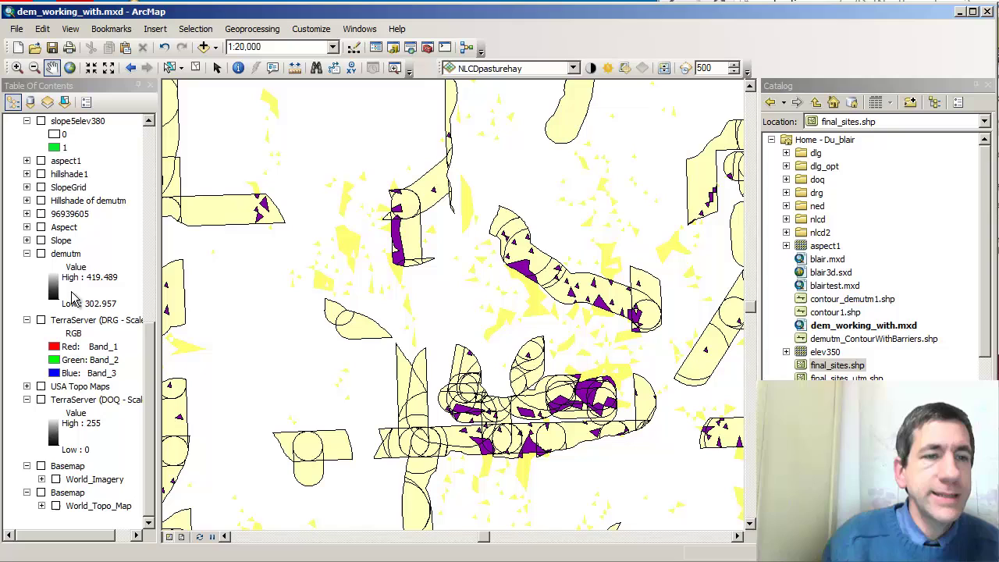
pyautogui.click(41, 174)
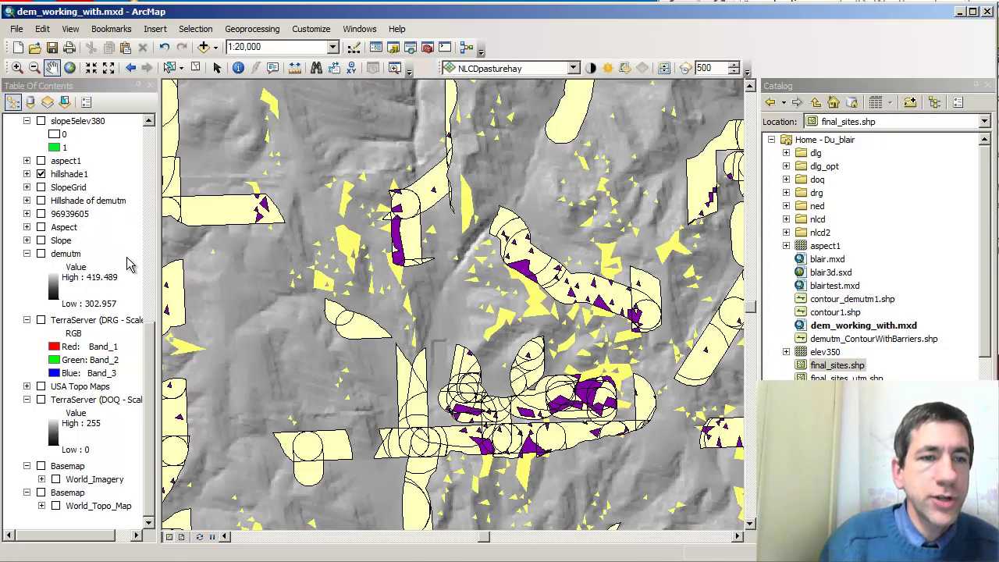
pyautogui.click(152, 254)
pyautogui.moveTo(152, 254); pyautogui.dragTo(152, 219)
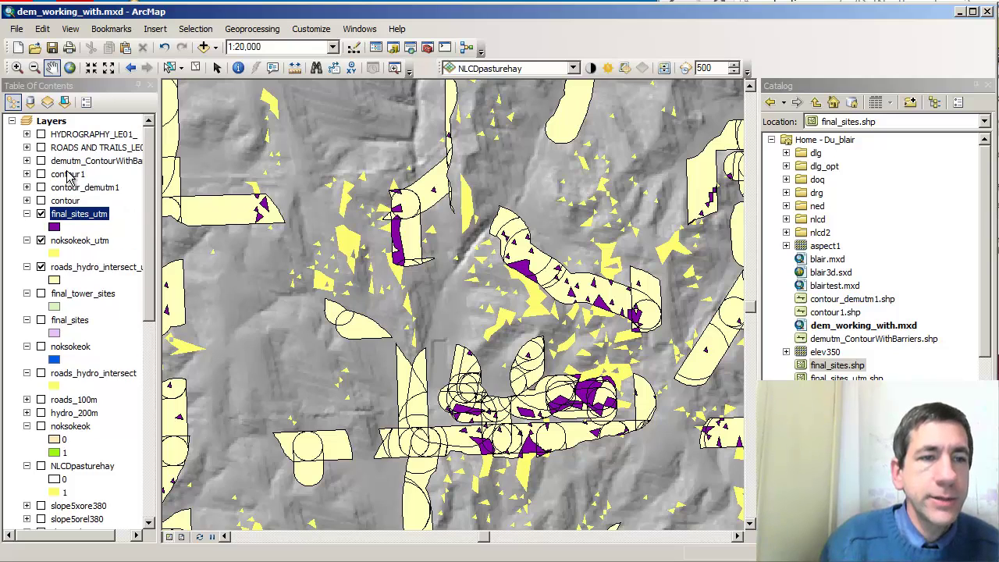
pyautogui.click(41, 134)
pyautogui.click(40, 147)
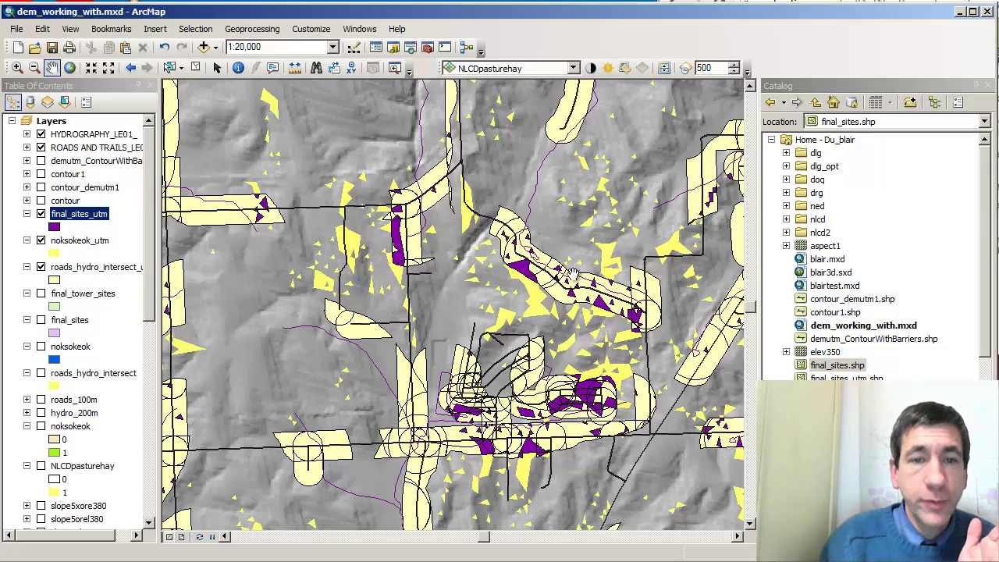
# Zoom in on the purple final_sites_utm polygons along the road and measure one triangular site's width in meters.
pyautogui.click(16, 68)
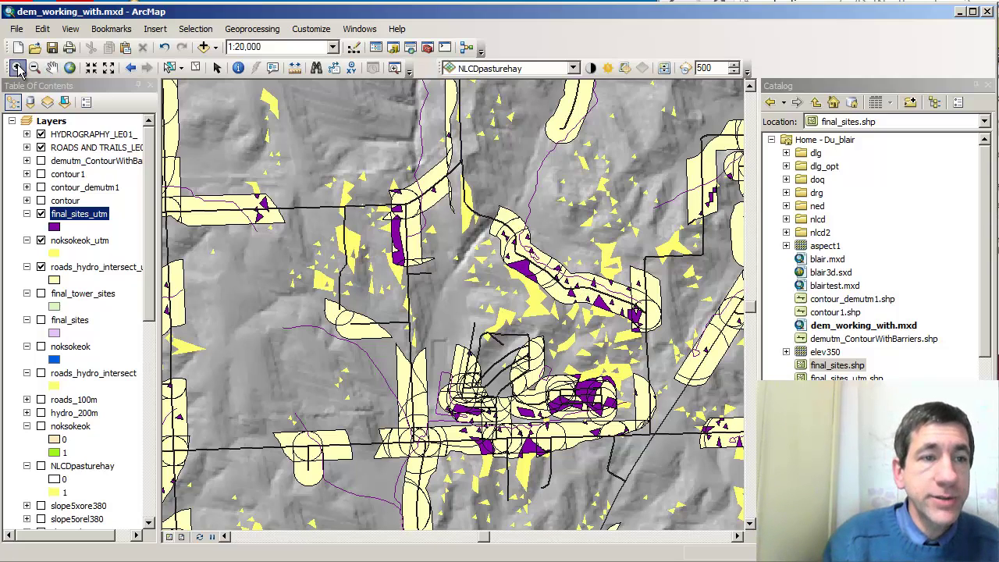
pyautogui.moveTo(553, 266); pyautogui.dragTo(538, 285)
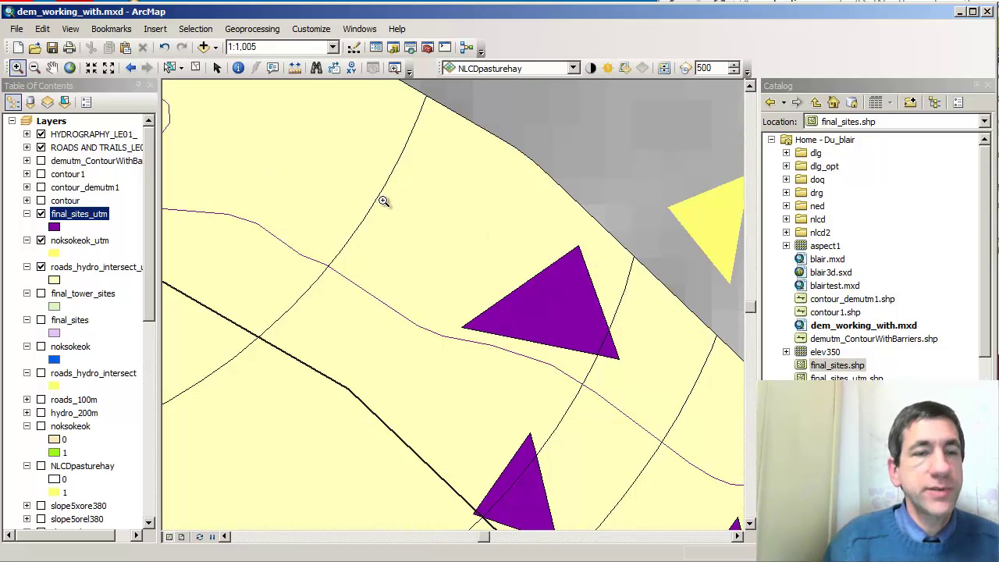
pyautogui.click(295, 69)
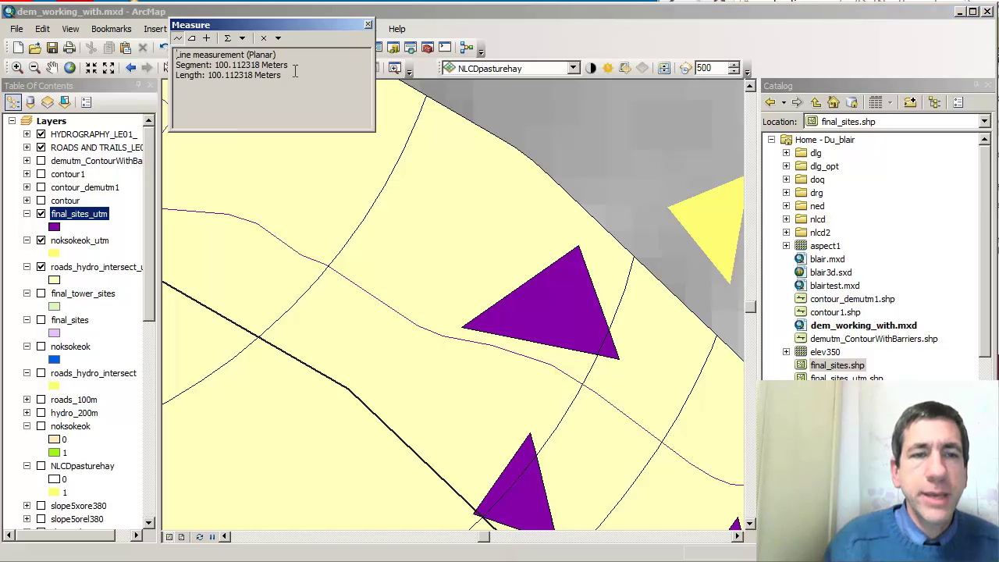
pyautogui.click(242, 38)
pyautogui.moveTo(265, 52)
pyautogui.click(325, 67)
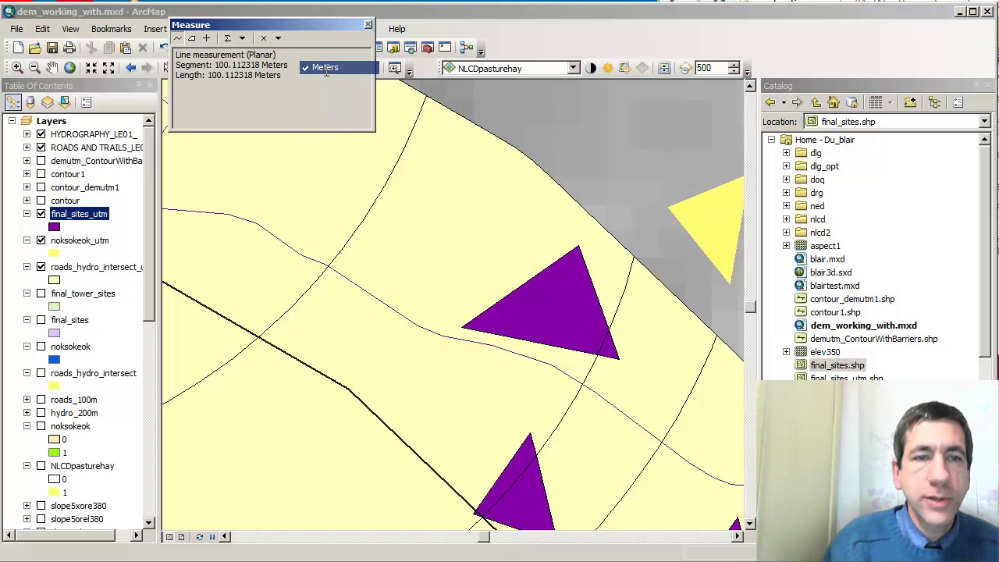
pyautogui.click(495, 304)
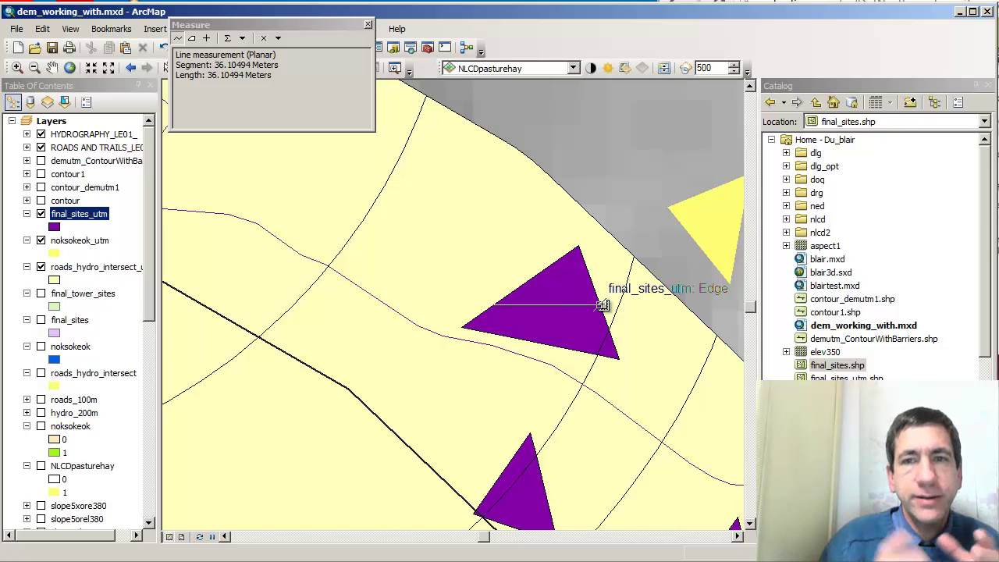
pyautogui.click(368, 25)
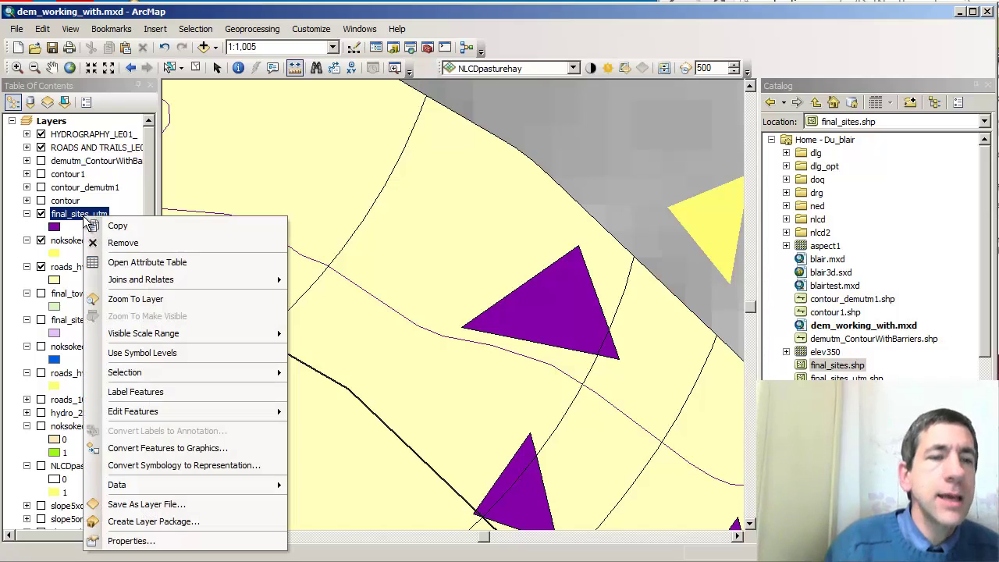
# Calculate polygon areas in square meters into the final_sites_utm table's area field, using the data source coordinate system NAD 1983 UTM Zone 14N.
pyautogui.rightClick(86, 224)
pyautogui.click(121, 267)
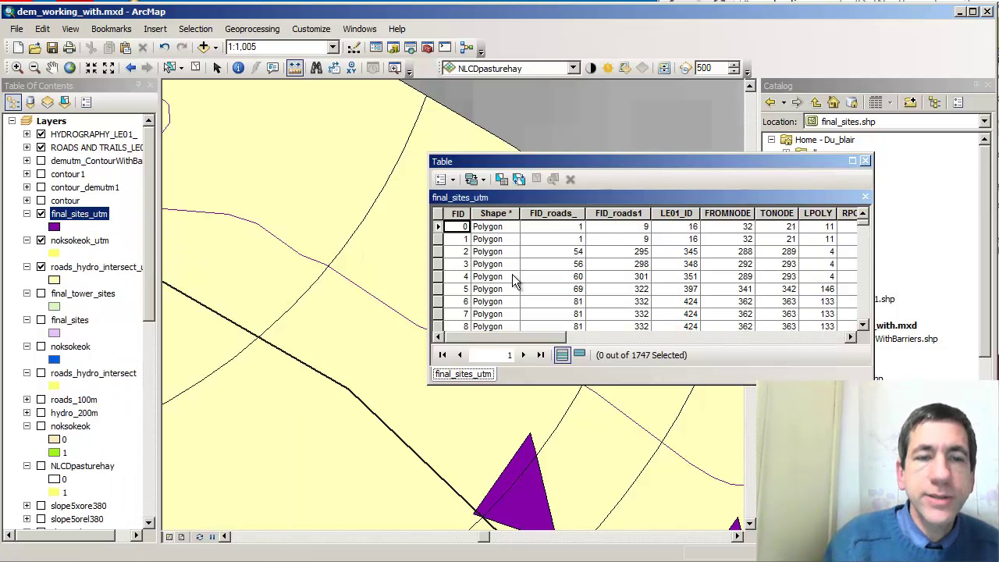
pyautogui.click(800, 336)
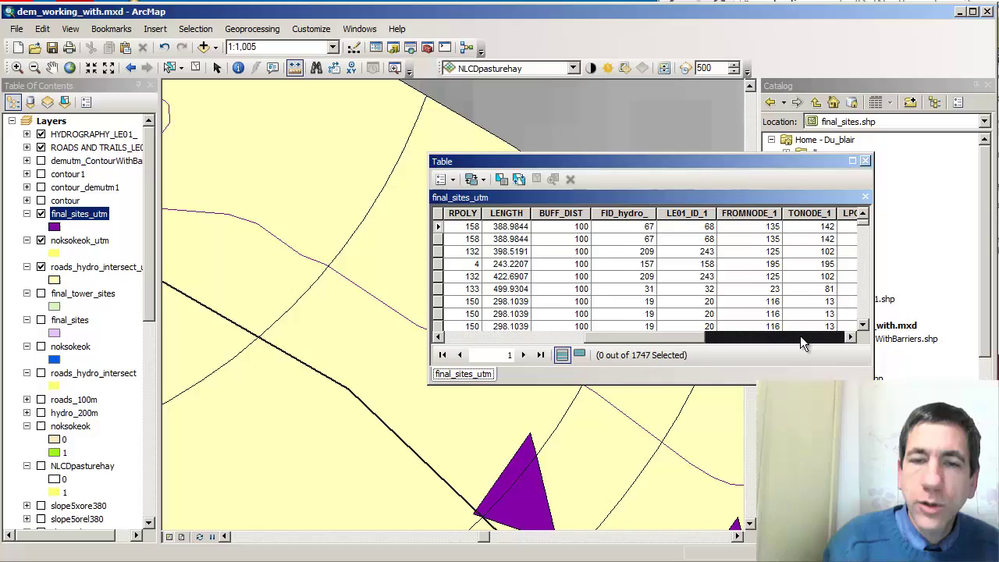
pyautogui.click(800, 336)
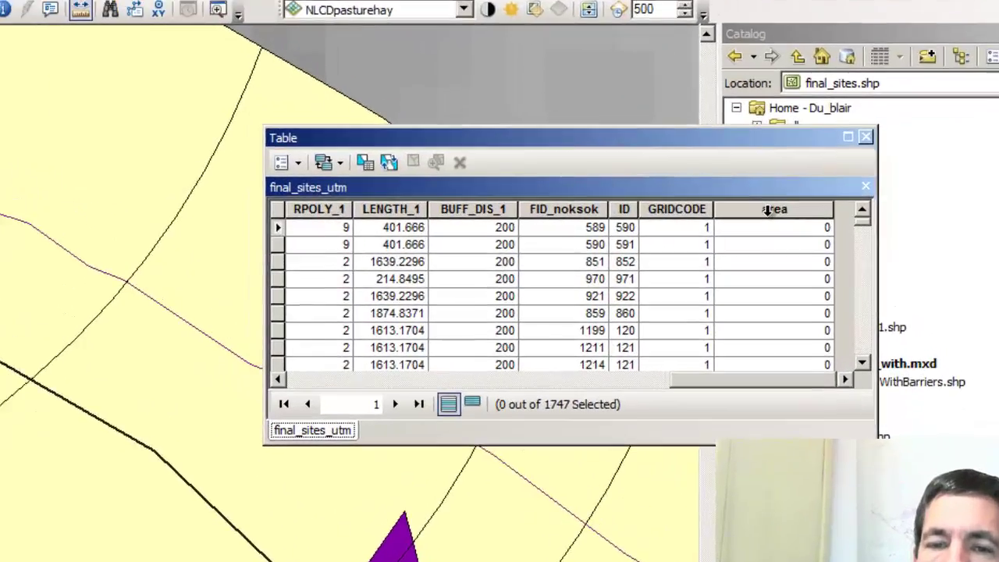
pyautogui.rightClick(797, 216)
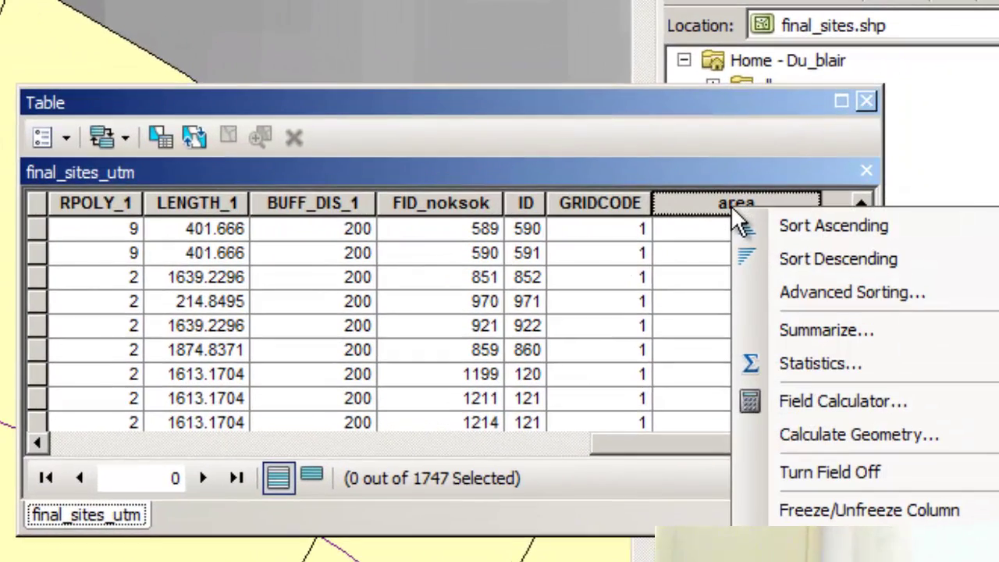
pyautogui.click(805, 437)
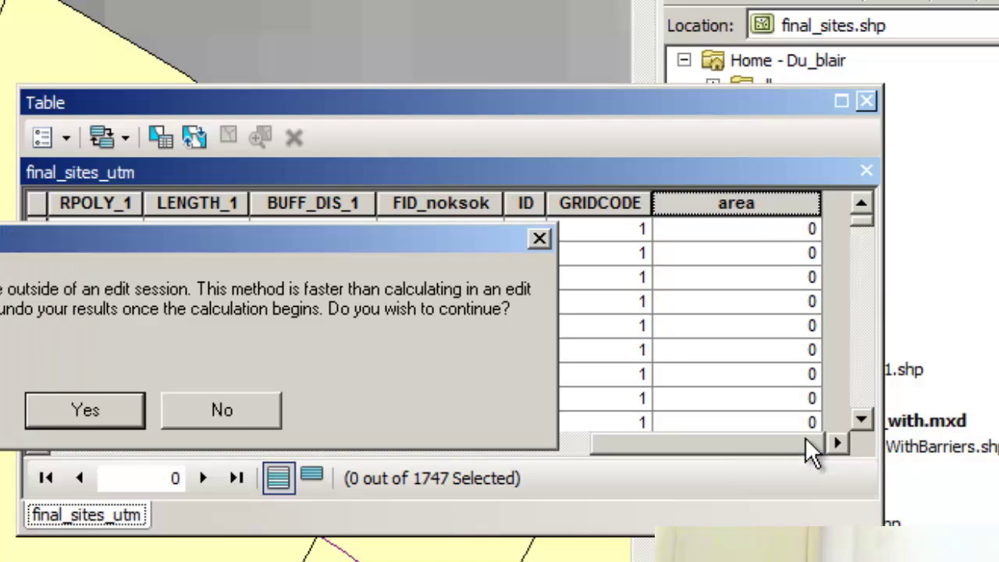
pyautogui.click(130, 403)
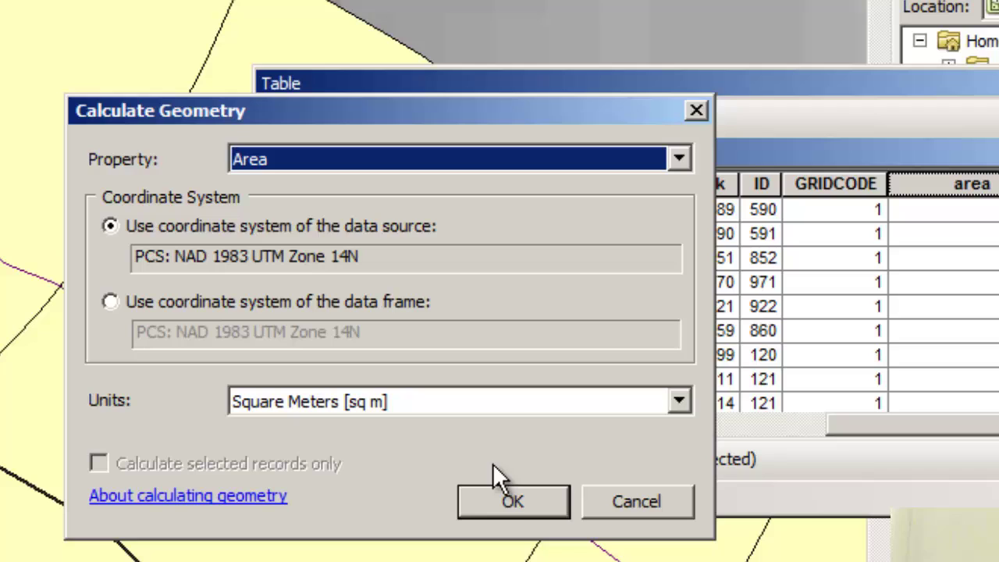
pyautogui.click(505, 492)
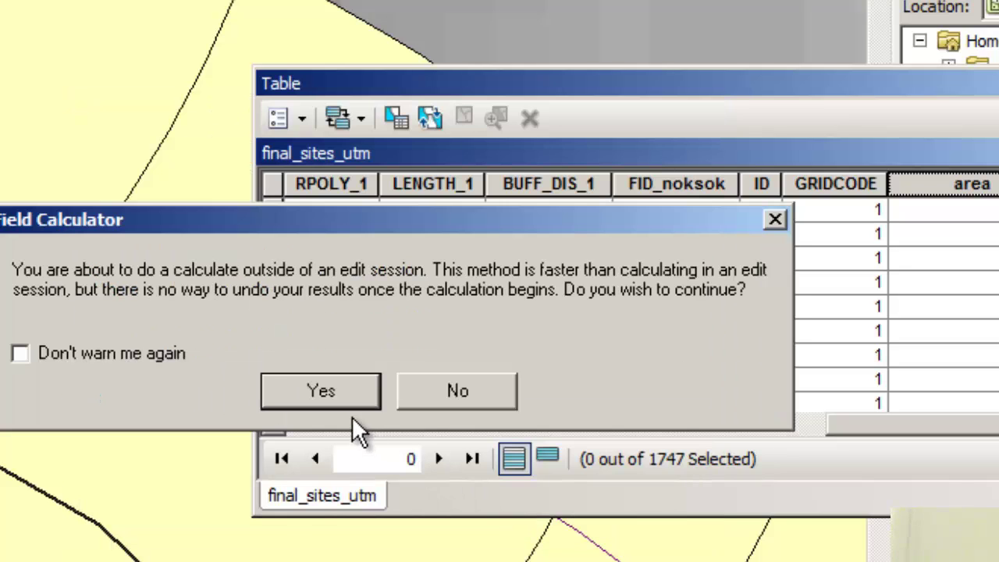
pyautogui.click(326, 391)
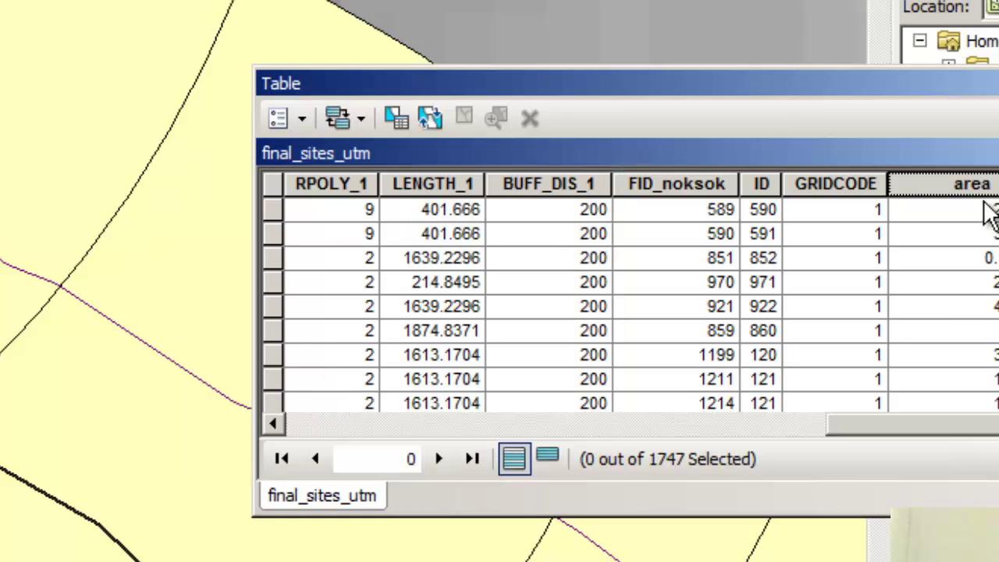
# Sort the final_sites_utm records by the area field in descending order.
pyautogui.rightClick(973, 188)
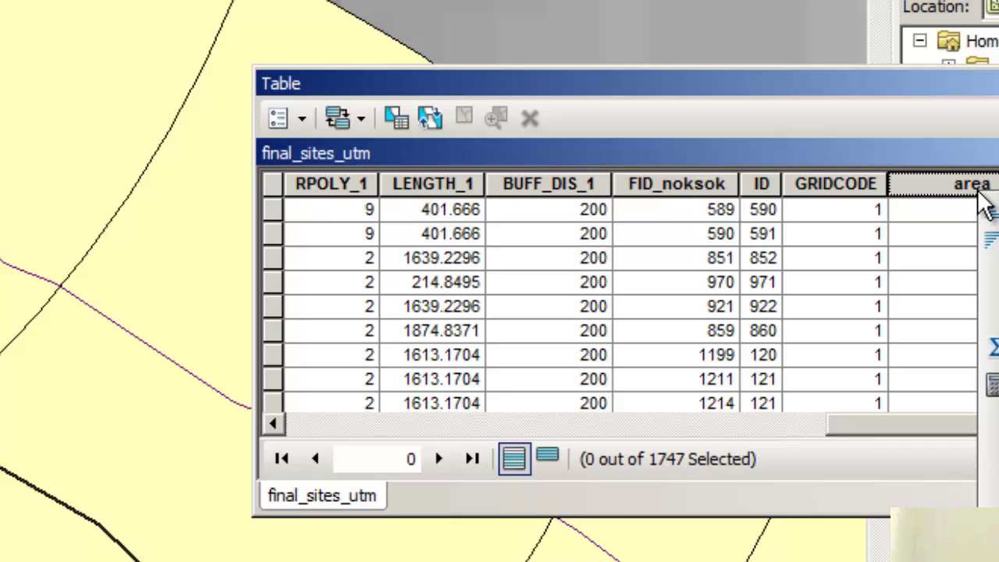
pyautogui.click(990, 242)
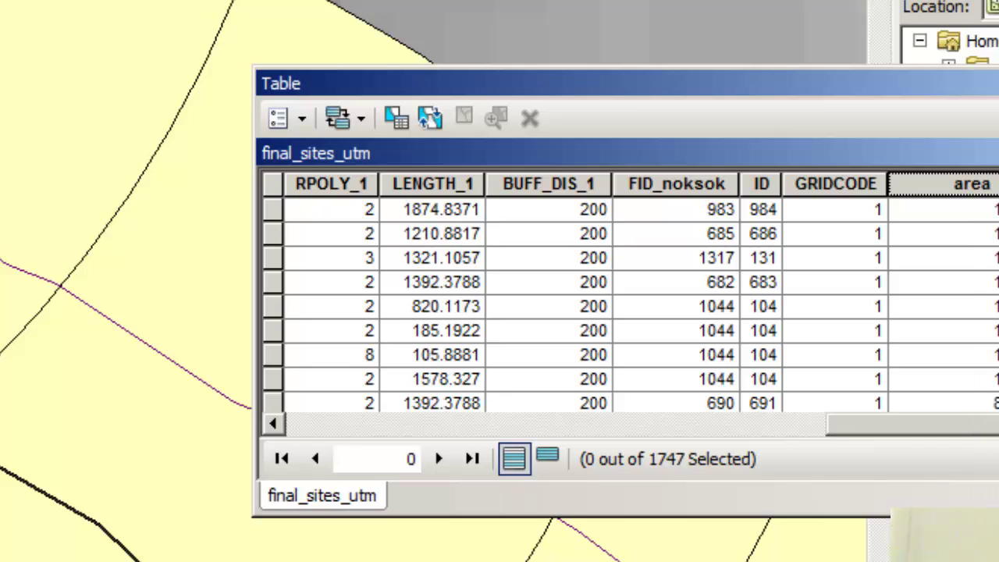
pyautogui.click(945, 209)
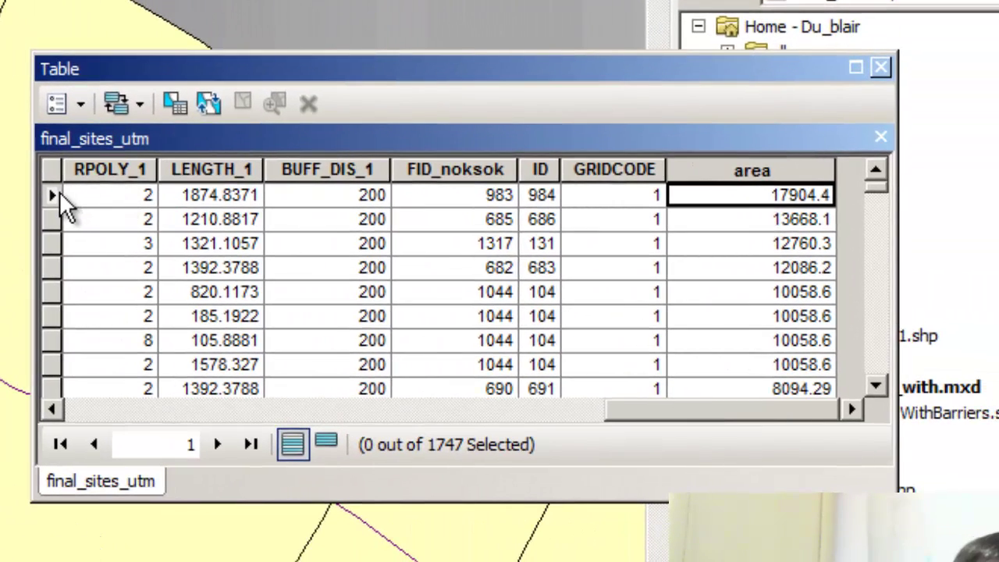
# Select the eight final_sites_utm records with areas above 10,000 square meters, close the table and zoom the map to the selected features.
pyautogui.click(53, 195)
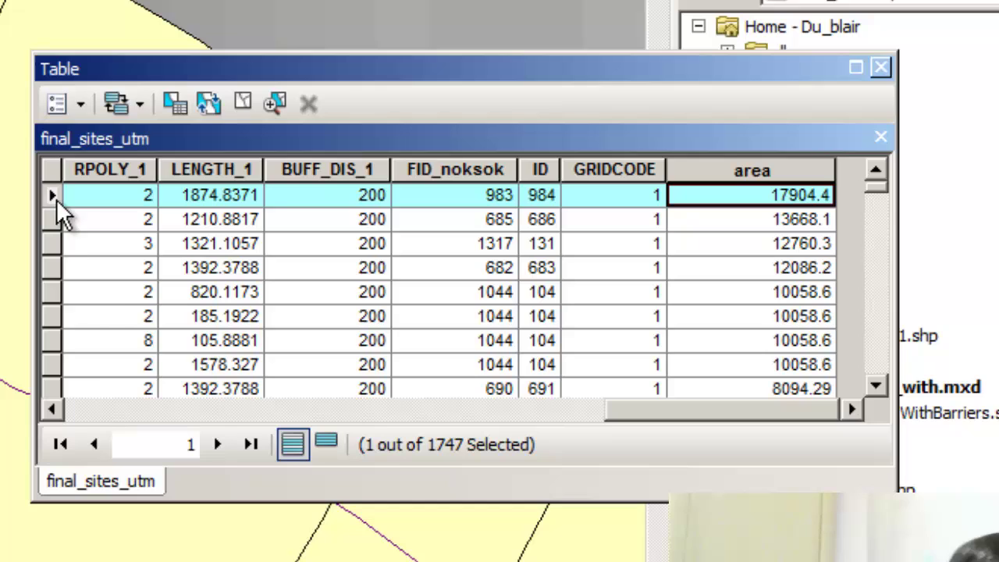
pyautogui.click(48, 361)
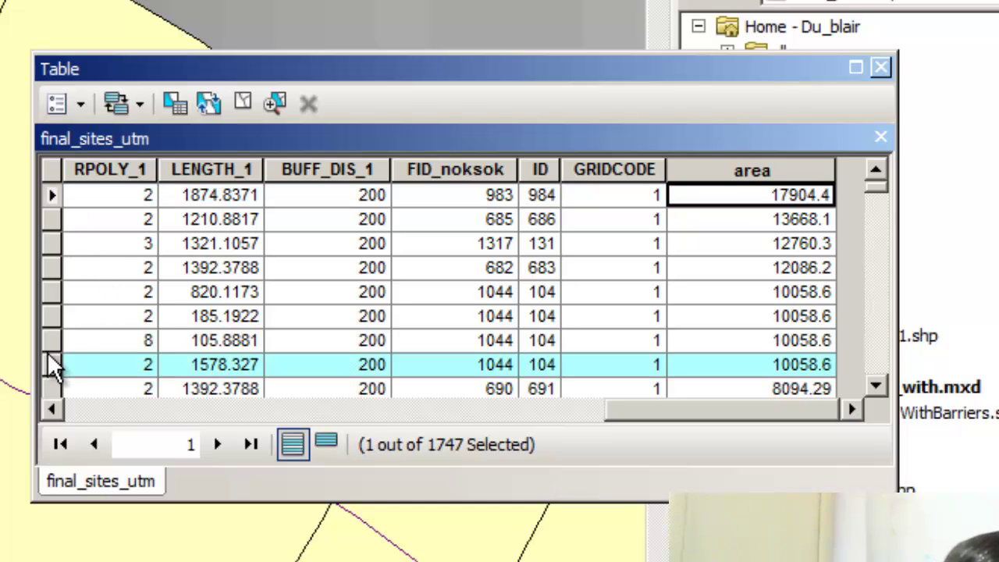
pyautogui.keyDown('ctrl'); pyautogui.click(49, 340); pyautogui.keyUp('ctrl')
pyautogui.keyDown('ctrl'); pyautogui.click(49, 320); pyautogui.keyUp('ctrl')
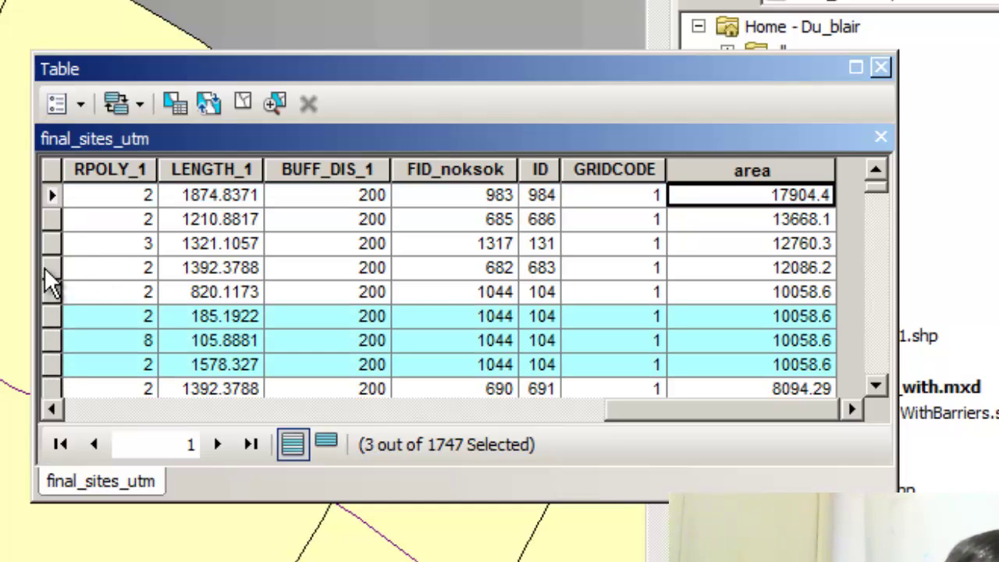
pyautogui.keyDown('ctrl'); pyautogui.click(52, 292); pyautogui.keyUp('ctrl')
pyautogui.keyDown('ctrl'); pyautogui.click(52, 268); pyautogui.keyUp('ctrl')
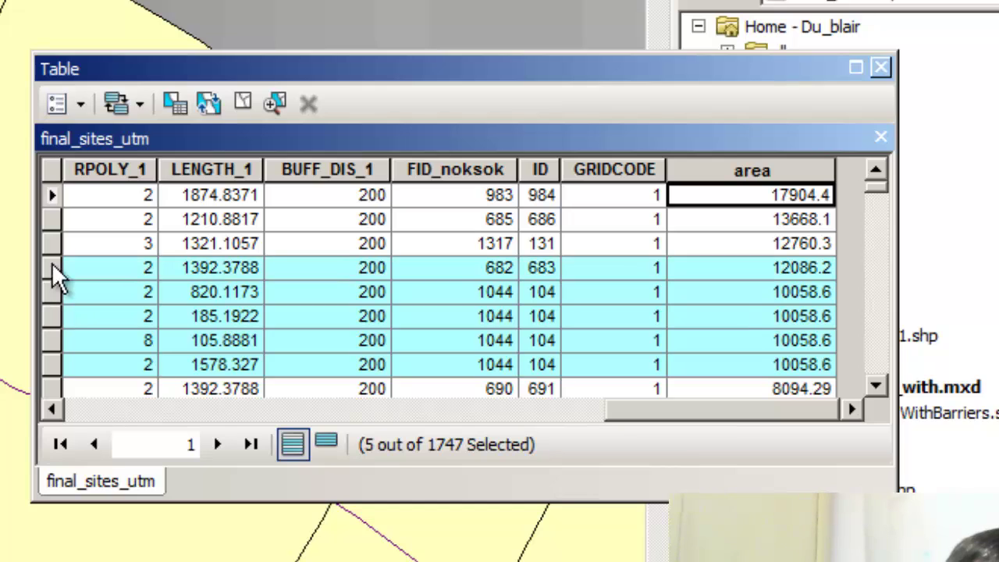
pyautogui.keyDown('ctrl'); pyautogui.click(47, 243); pyautogui.keyUp('ctrl')
pyautogui.keyDown('ctrl'); pyautogui.click(58, 219); pyautogui.keyUp('ctrl')
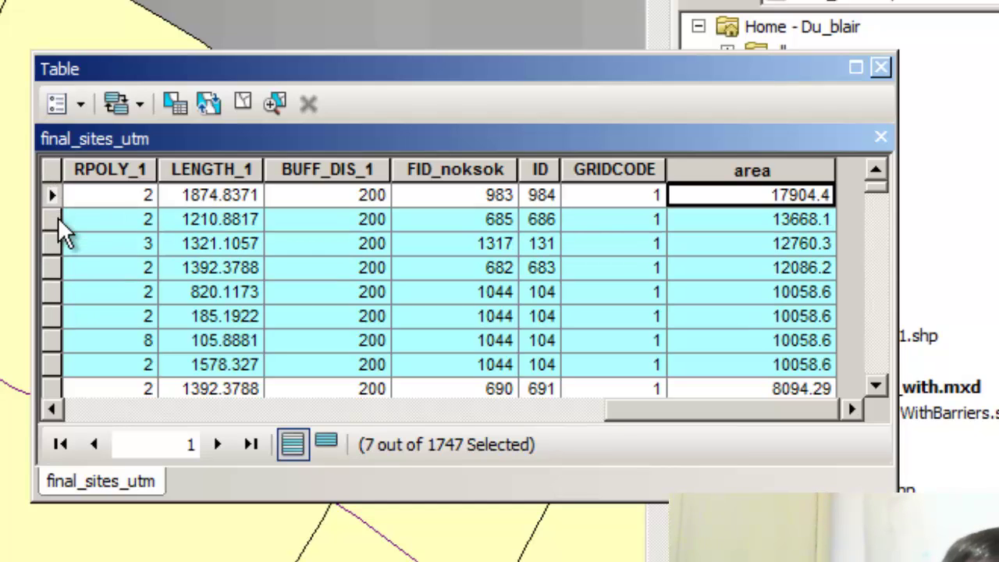
pyautogui.keyDown('ctrl'); pyautogui.click(53, 196); pyautogui.keyUp('ctrl')
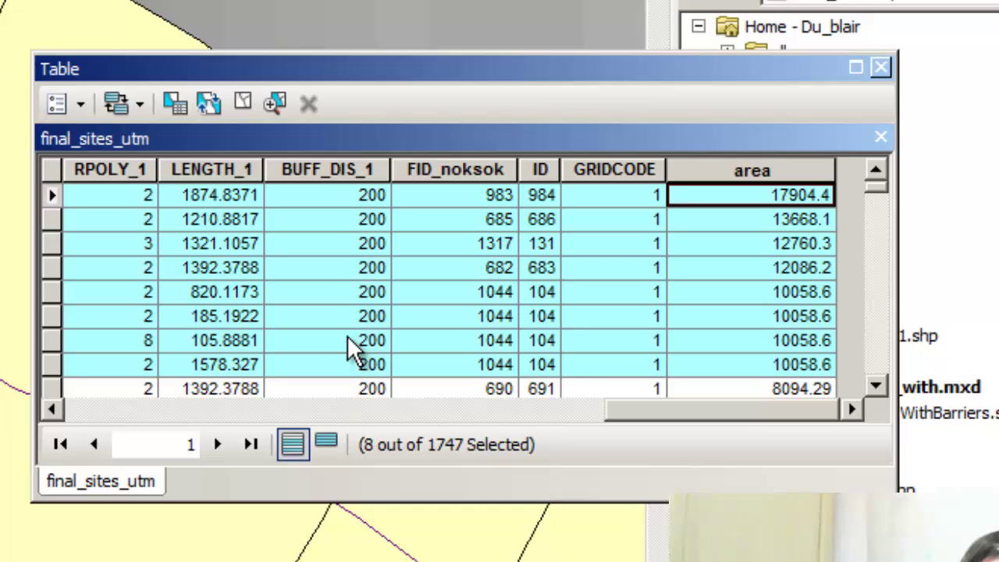
pyautogui.click(879, 69)
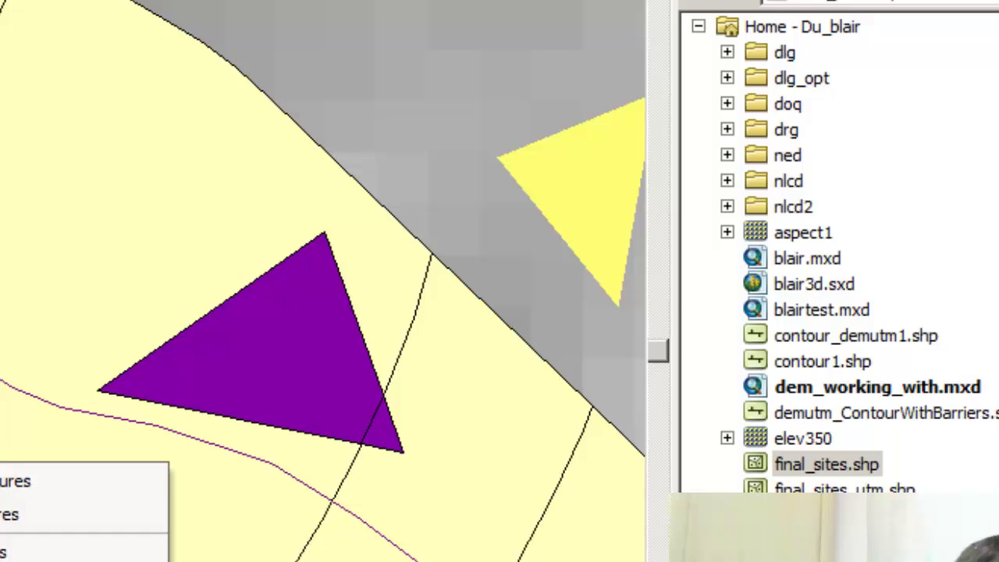
pyautogui.click(16, 480)
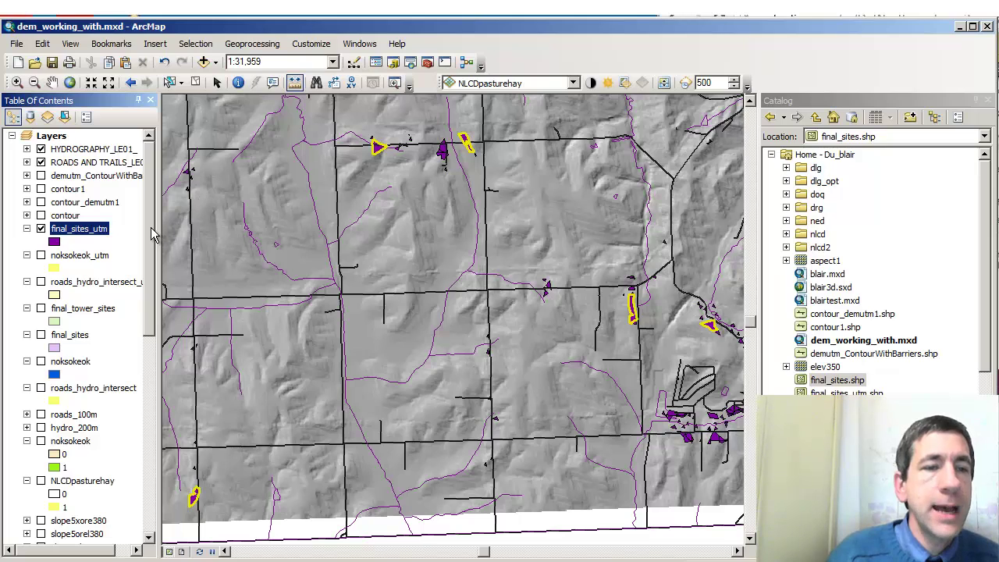
# Turn on the TerraServer DOQ layer and turn off the hillshade1 layer.
pyautogui.moveTo(152, 233); pyautogui.dragTo(168, 434)
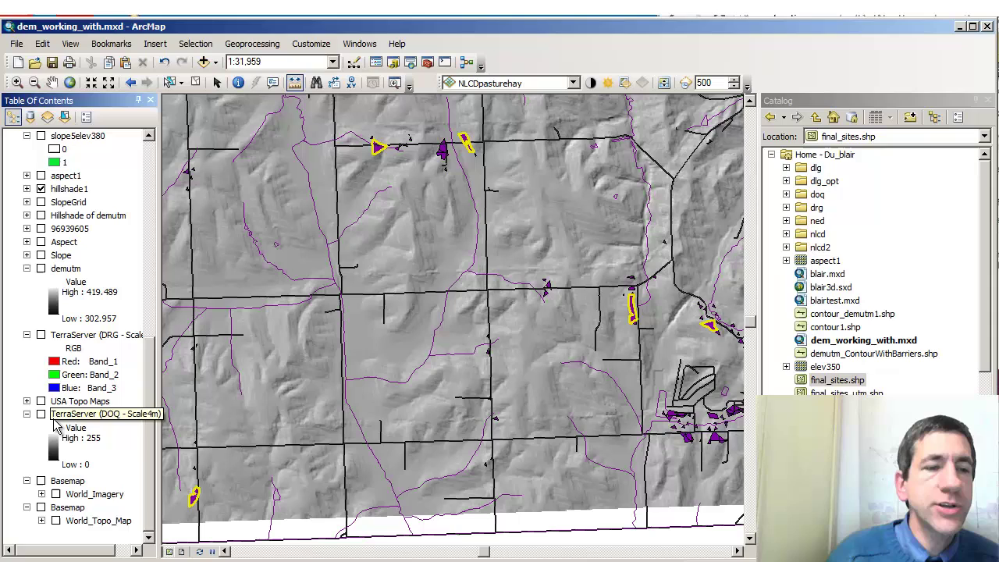
pyautogui.click(41, 415)
pyautogui.moveTo(155, 367); pyautogui.dragTo(155, 306)
pyautogui.click(40, 321)
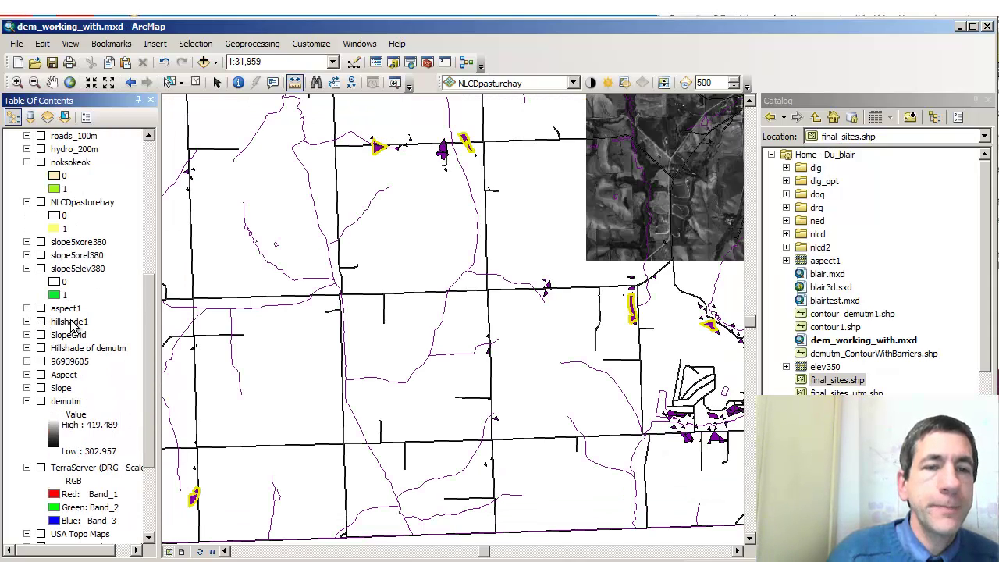
# Turn on the World_Imagery basemap with its group and turn off the TerraServer DOQ layer.
pyautogui.moveTo(155, 326); pyautogui.dragTo(158, 476)
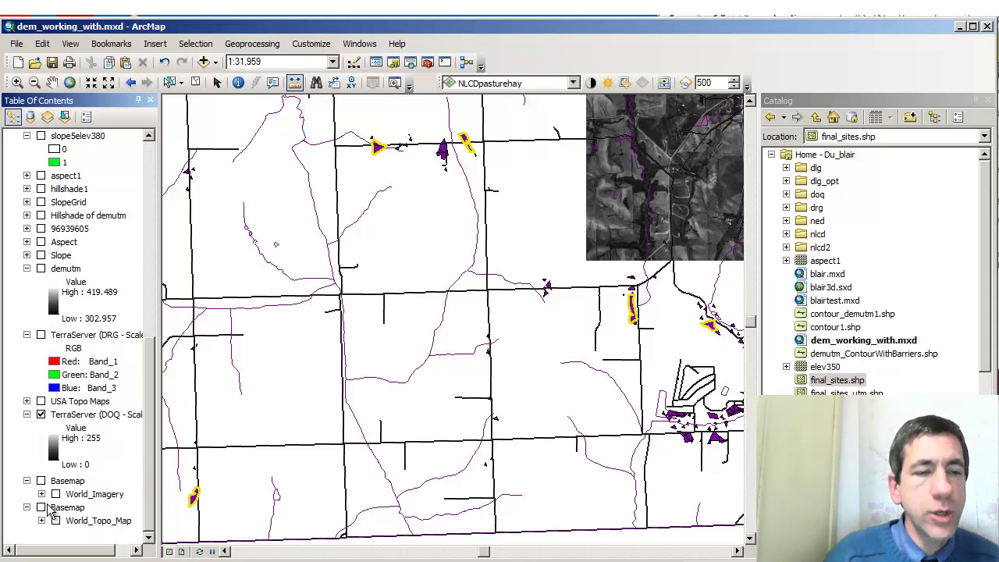
pyautogui.click(41, 481)
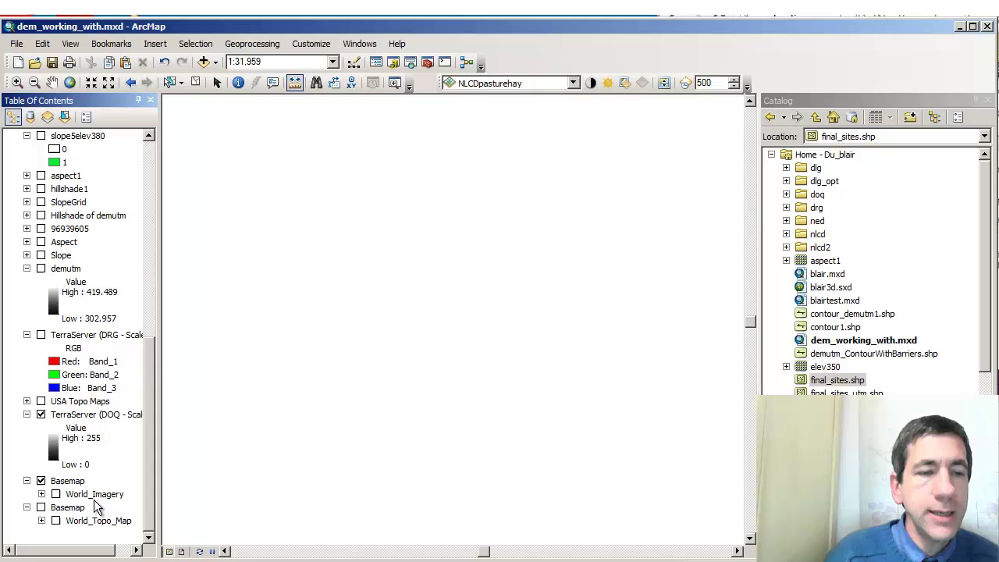
pyautogui.click(55, 496)
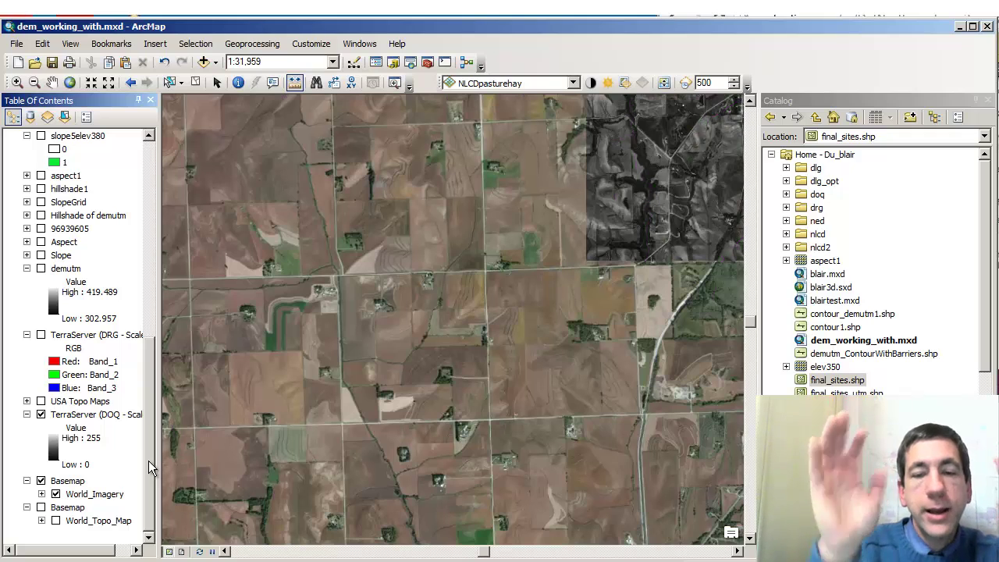
pyautogui.click(41, 415)
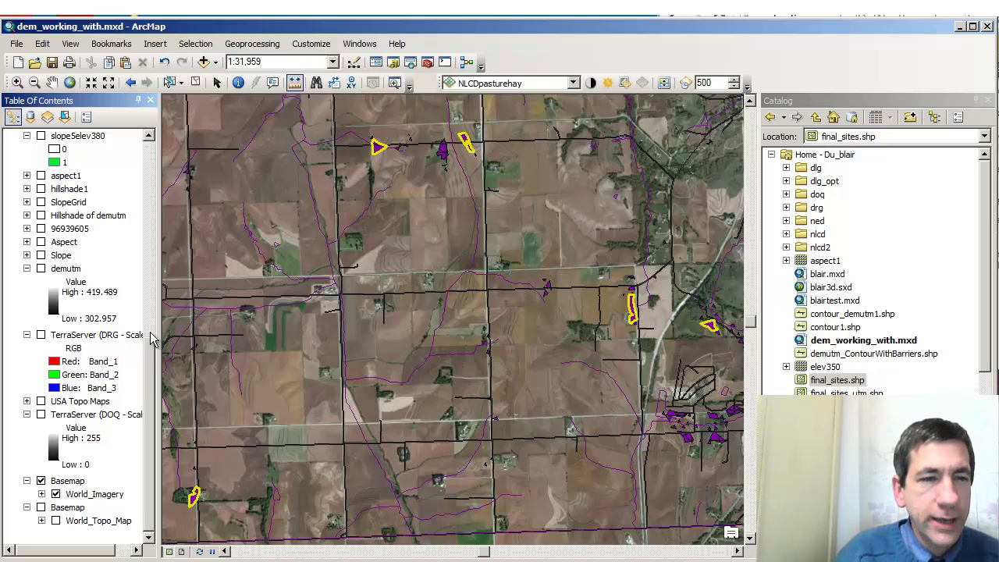
# Review the selected records in the final_sites_utm attribute table and close the table.
pyautogui.click(147, 243)
pyautogui.click(99, 221)
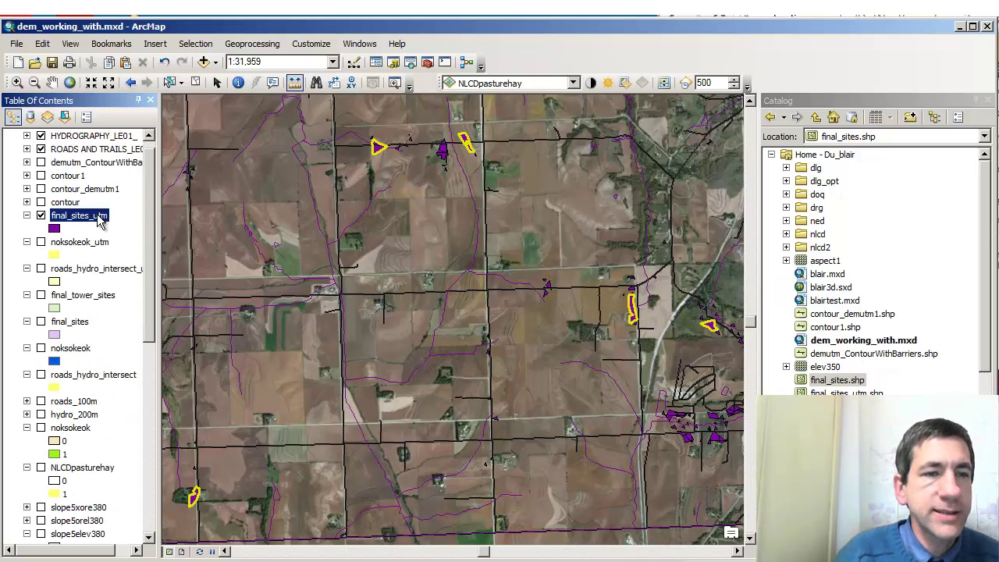
pyautogui.rightClick(98, 221)
pyautogui.click(139, 269)
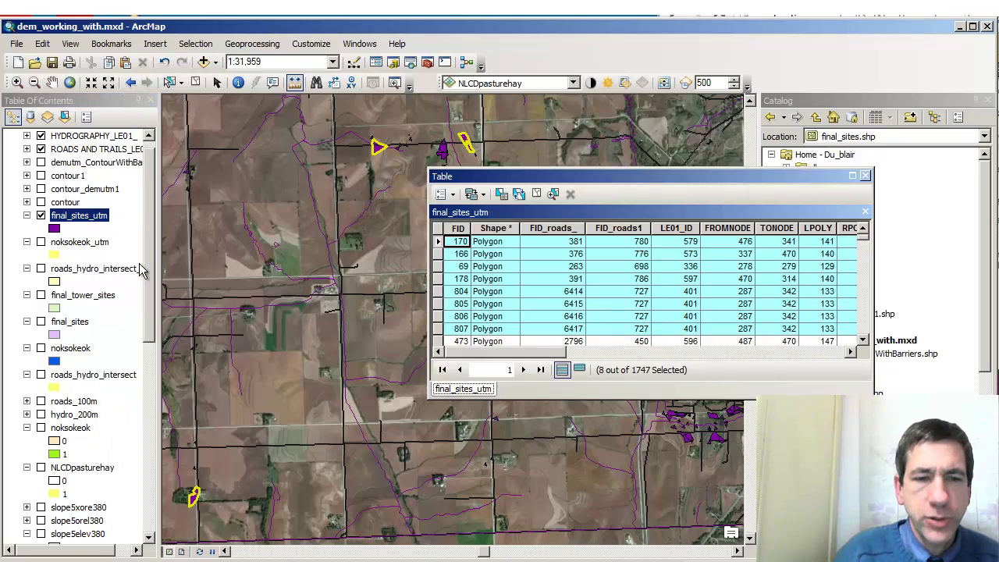
pyautogui.click(866, 176)
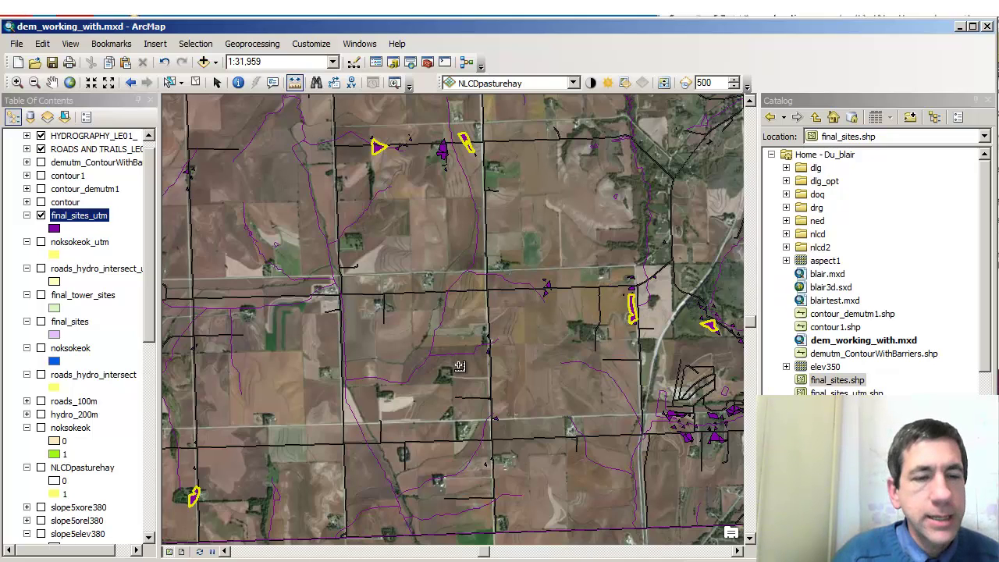
# Zoom in on the northernmost selected sites and hide the final_sites_utm layer to inspect the imagery beneath them.
pyautogui.click(14, 84)
pyautogui.moveTo(340, 101); pyautogui.dragTo(504, 189)
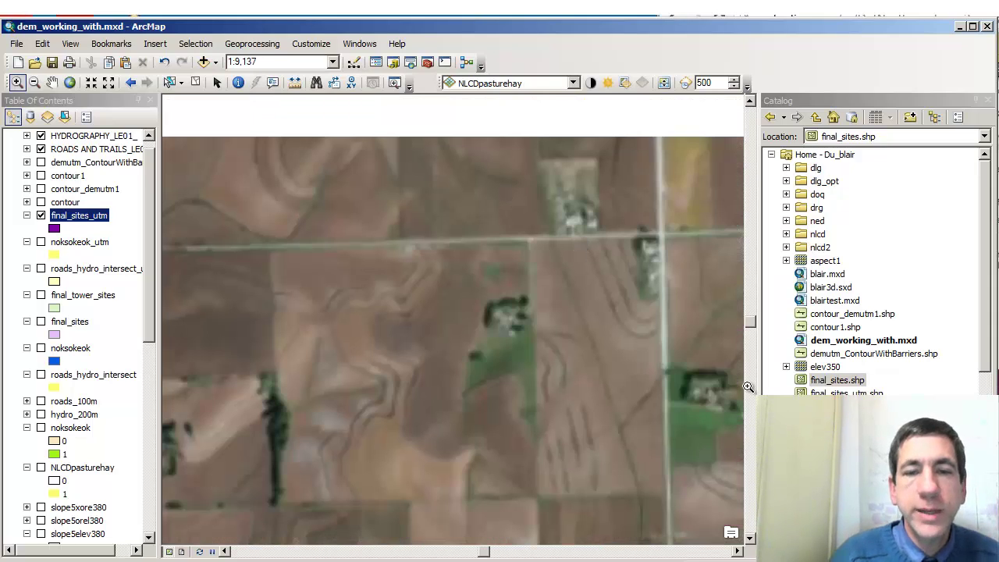
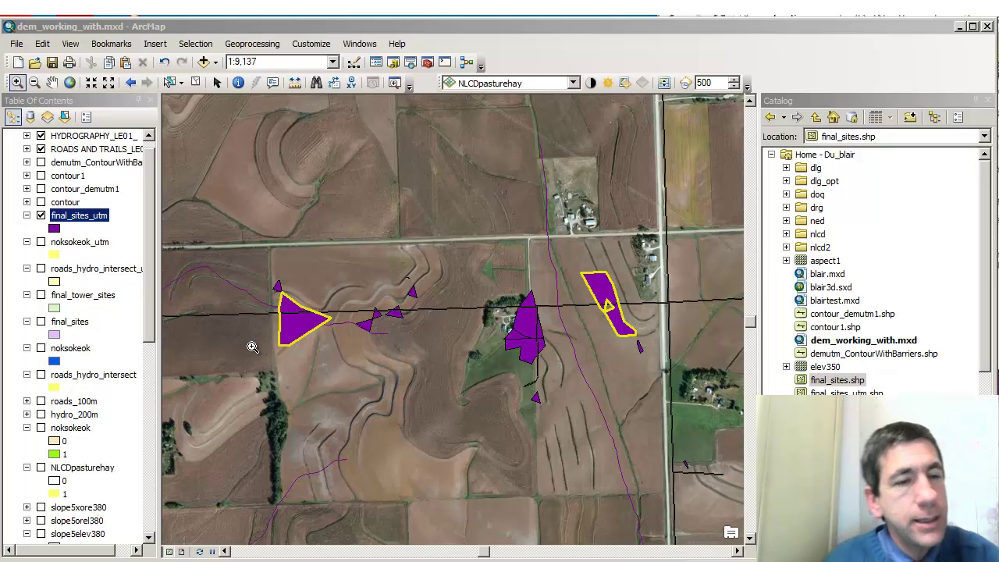
pyautogui.click(42, 216)
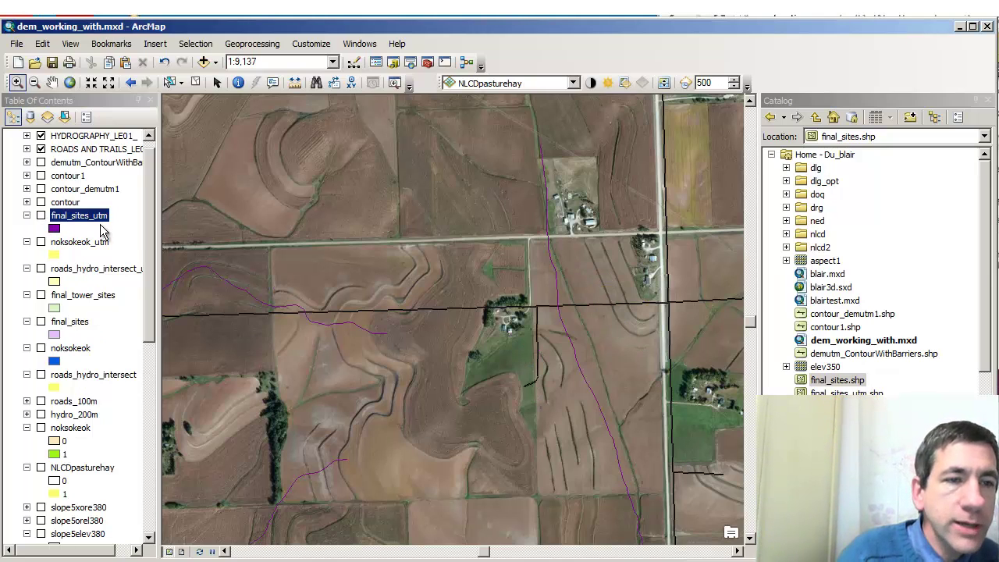
# Turn off the World_Imagery group, turn on the World_Topo_Map group and USA Topo Maps layer, and zoom out to 1:12,500.
pyautogui.moveTo(152, 239); pyautogui.dragTo(170, 458)
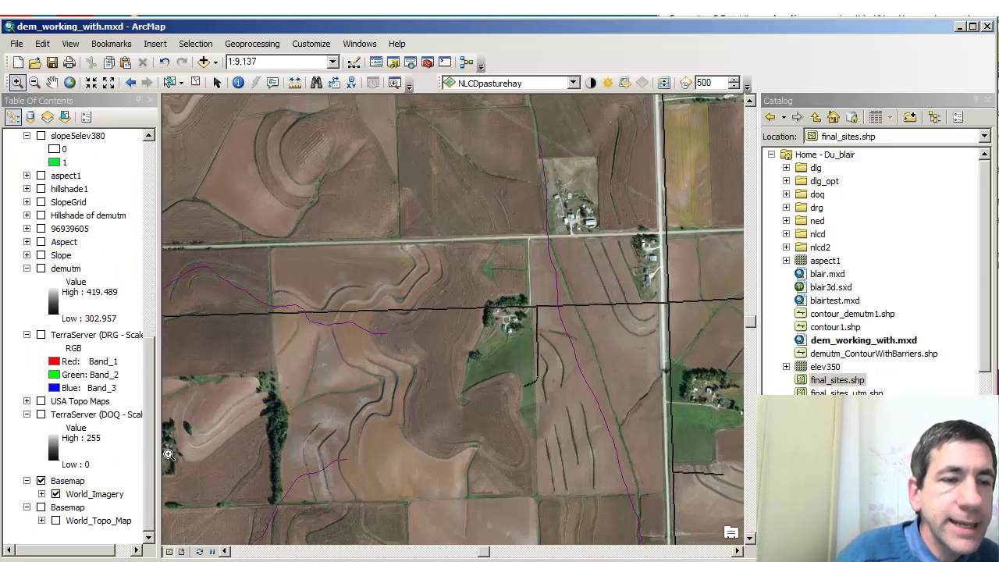
pyautogui.click(41, 507)
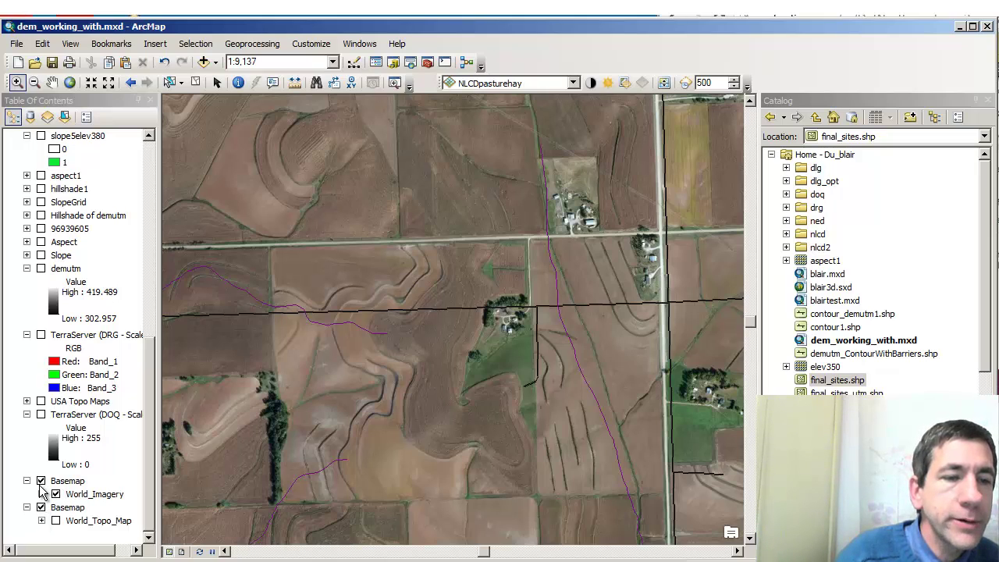
pyautogui.click(41, 482)
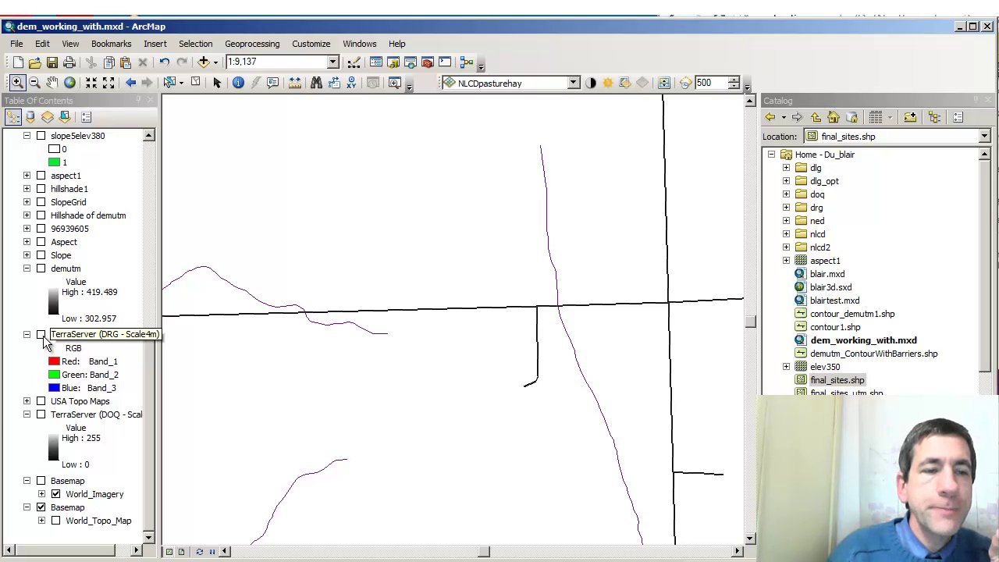
pyautogui.click(40, 401)
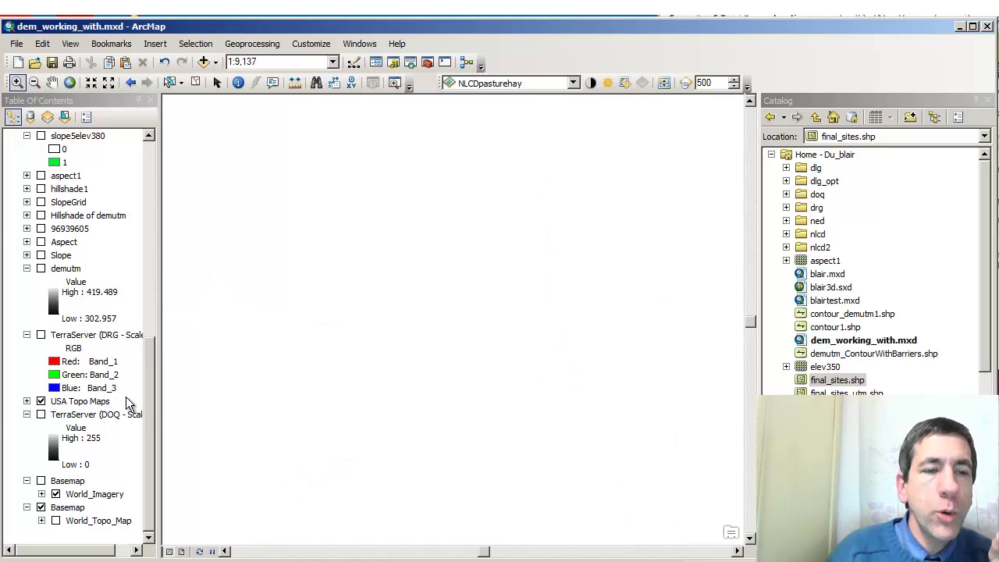
pyautogui.scroll(1, 149, 404)
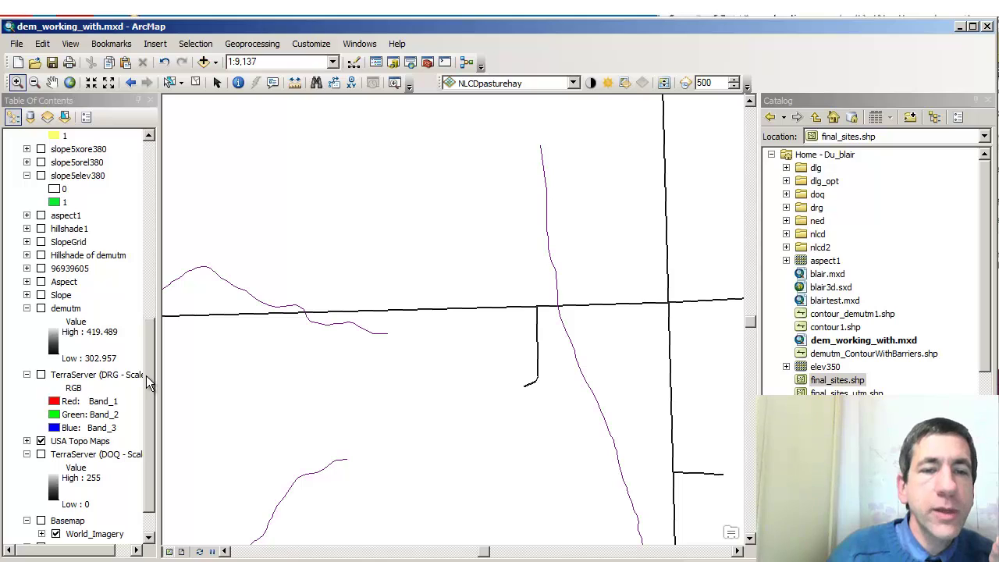
pyautogui.click(109, 84)
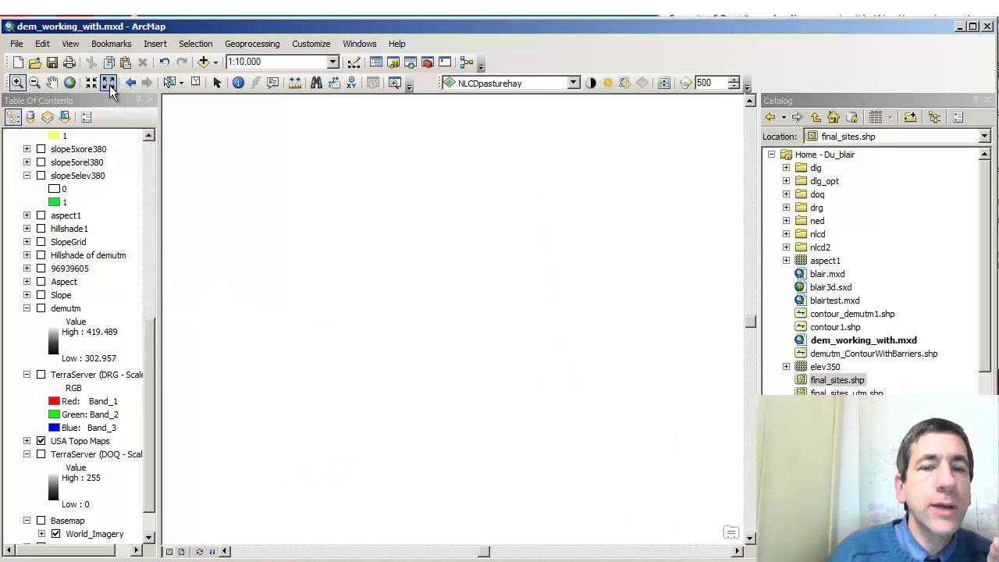
pyautogui.click(109, 84)
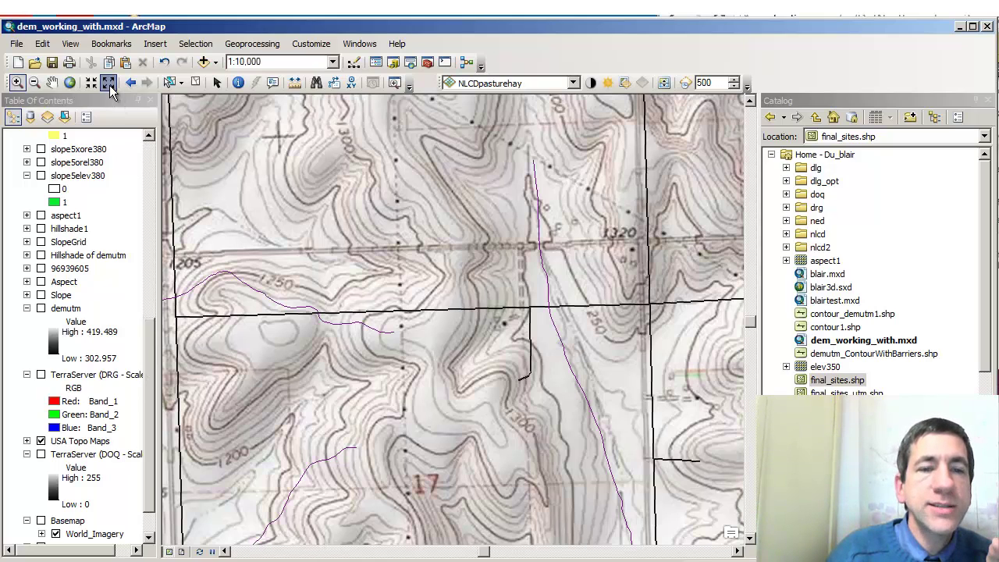
# Turn the final_sites_utm layer back on and examine the selected sites toward the southeast over the topographic map.
pyautogui.scroll(10, 149, 149)
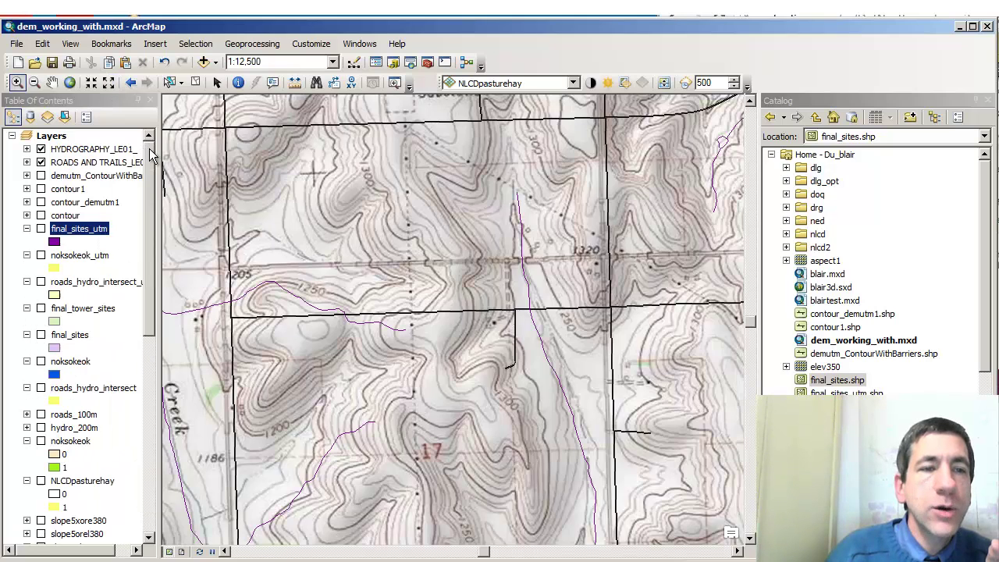
pyautogui.click(41, 229)
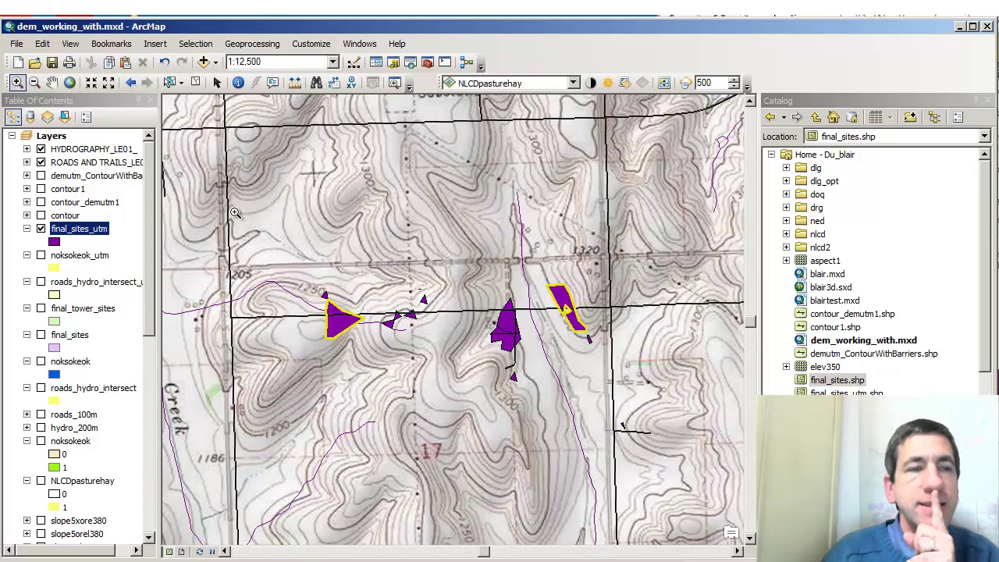
pyautogui.click(51, 82)
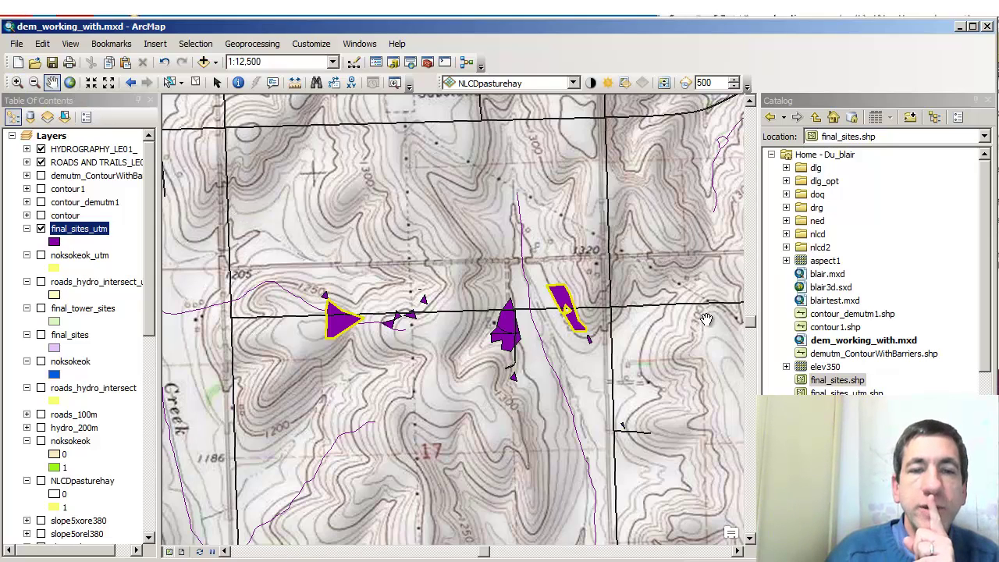
pyautogui.moveTo(709, 352); pyautogui.dragTo(489, 227)
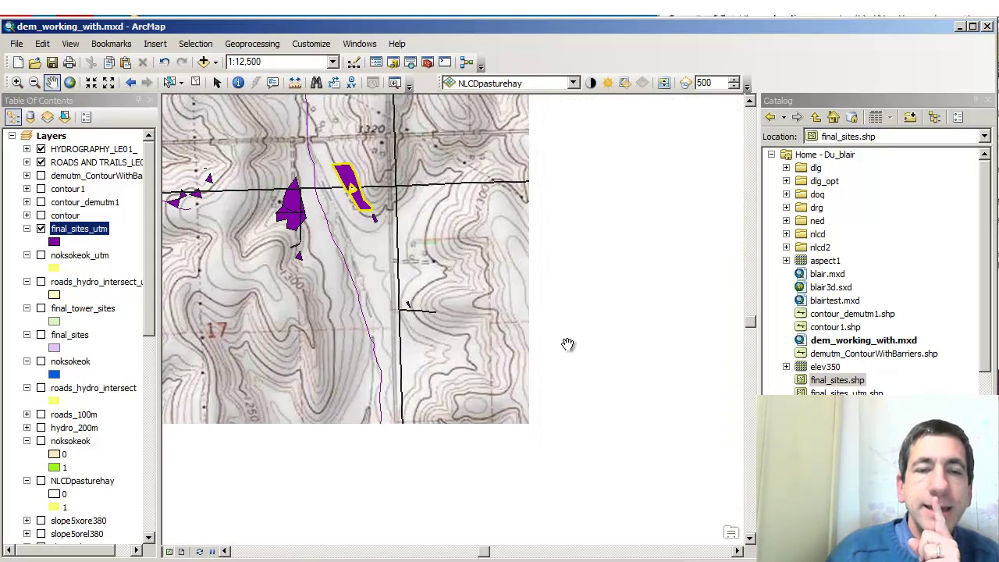
pyautogui.moveTo(718, 451); pyautogui.dragTo(542, 418)
pyautogui.moveTo(596, 461); pyautogui.dragTo(449, 313)
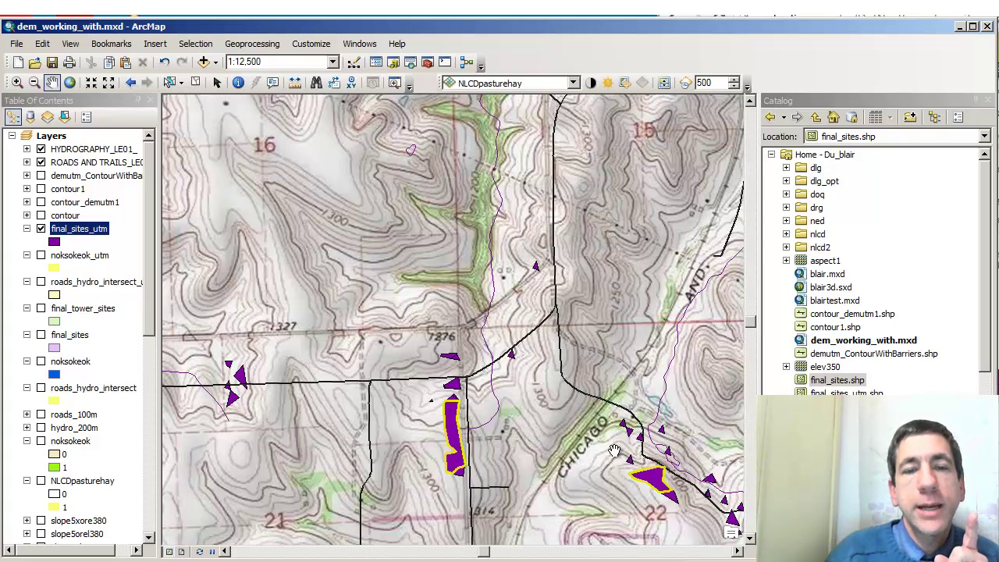
pyautogui.moveTo(616, 452); pyautogui.dragTo(520, 302)
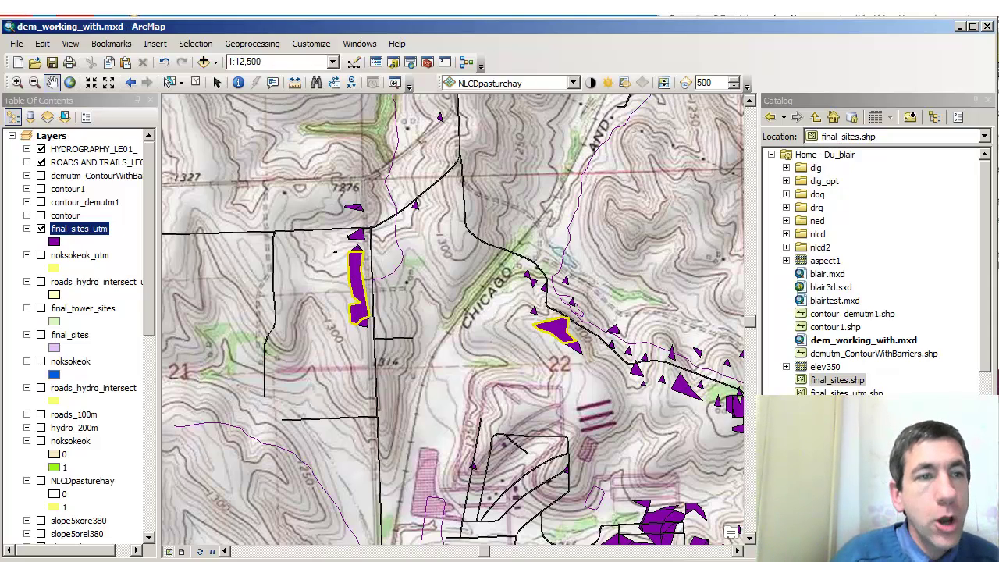
# Open the sharing options for the map document.
pyautogui.click(15, 43)
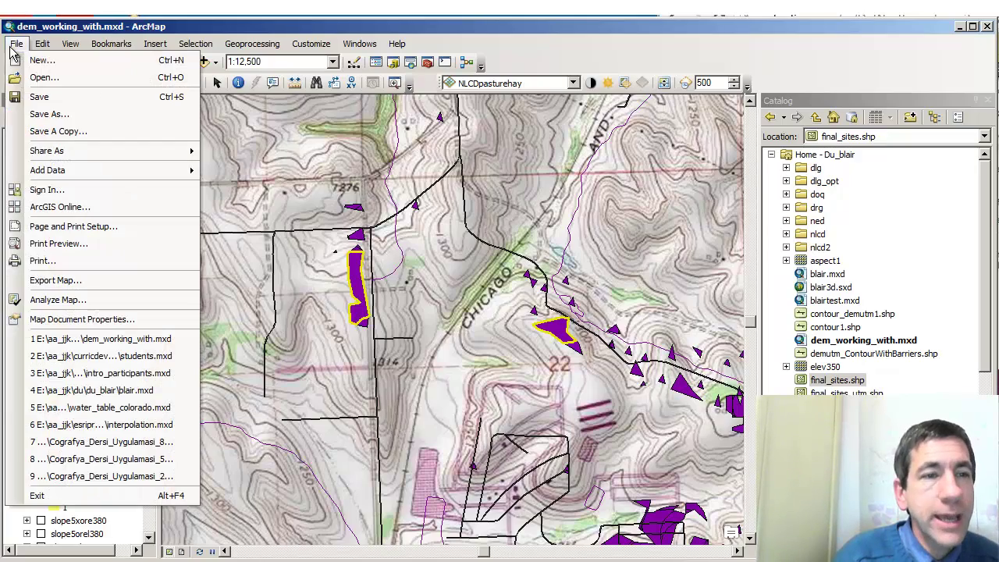
pyautogui.moveTo(67, 155)
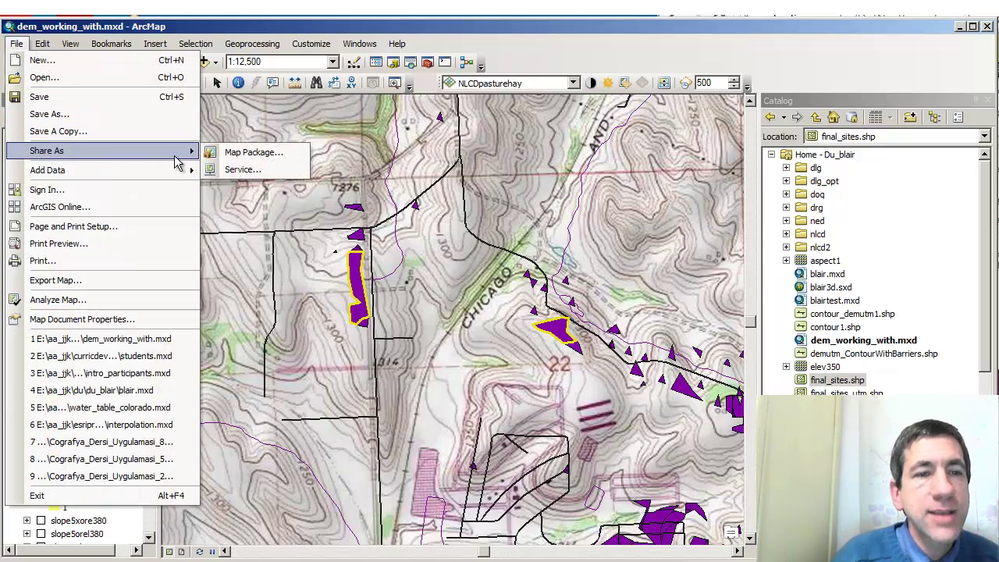